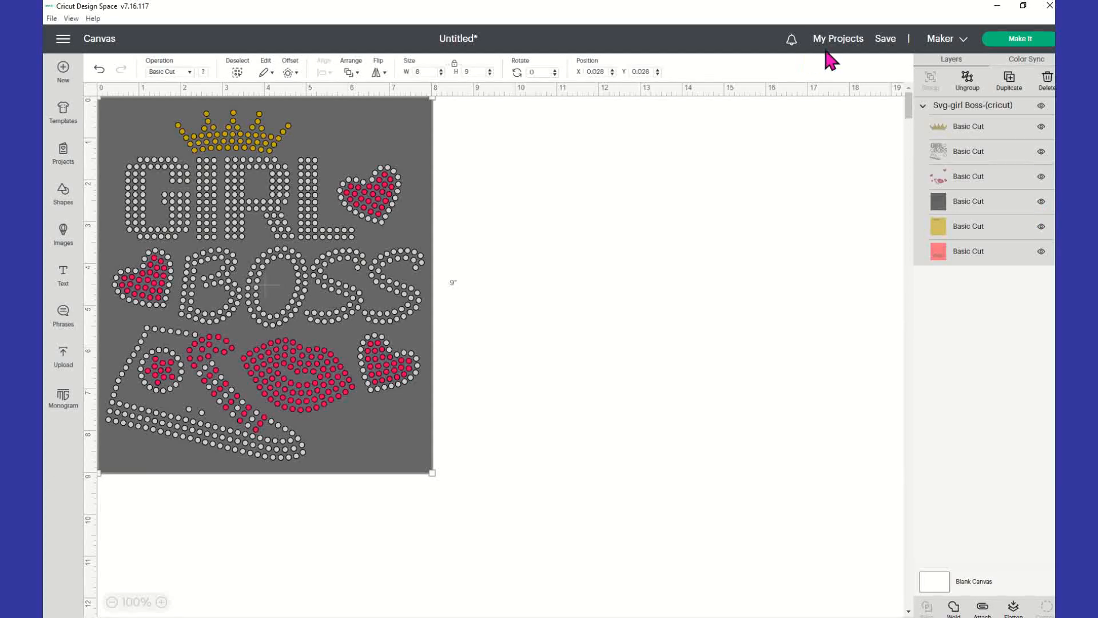
- Hide the gray, yellow and coral background rectangle layers of the Girl Boss design
left_click(1041, 202)
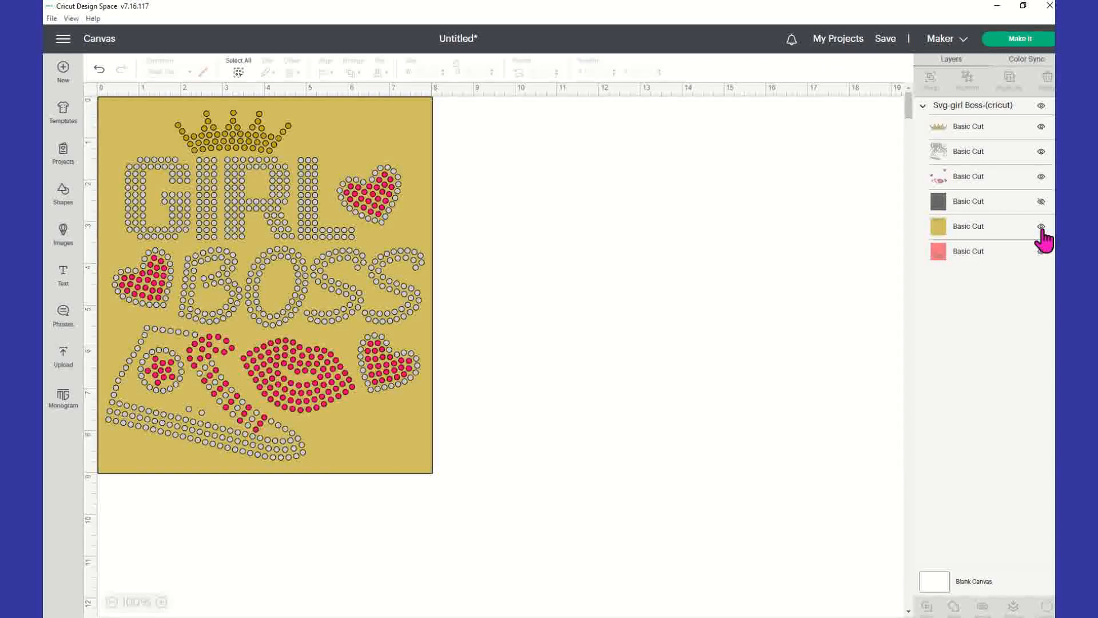
left_click(1042, 227)
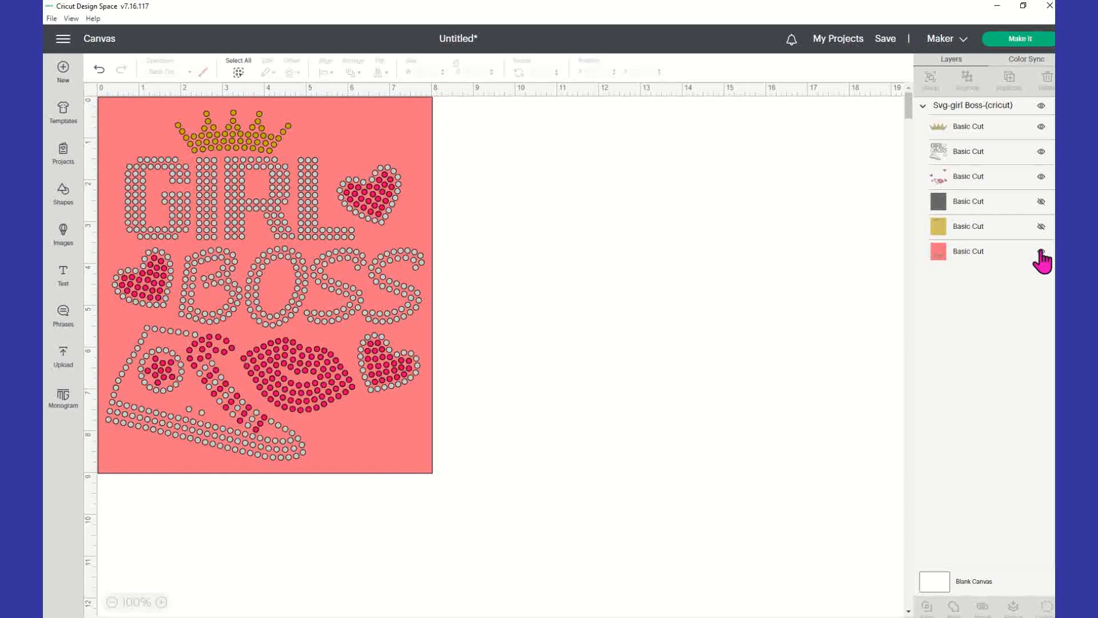
left_click(1041, 252)
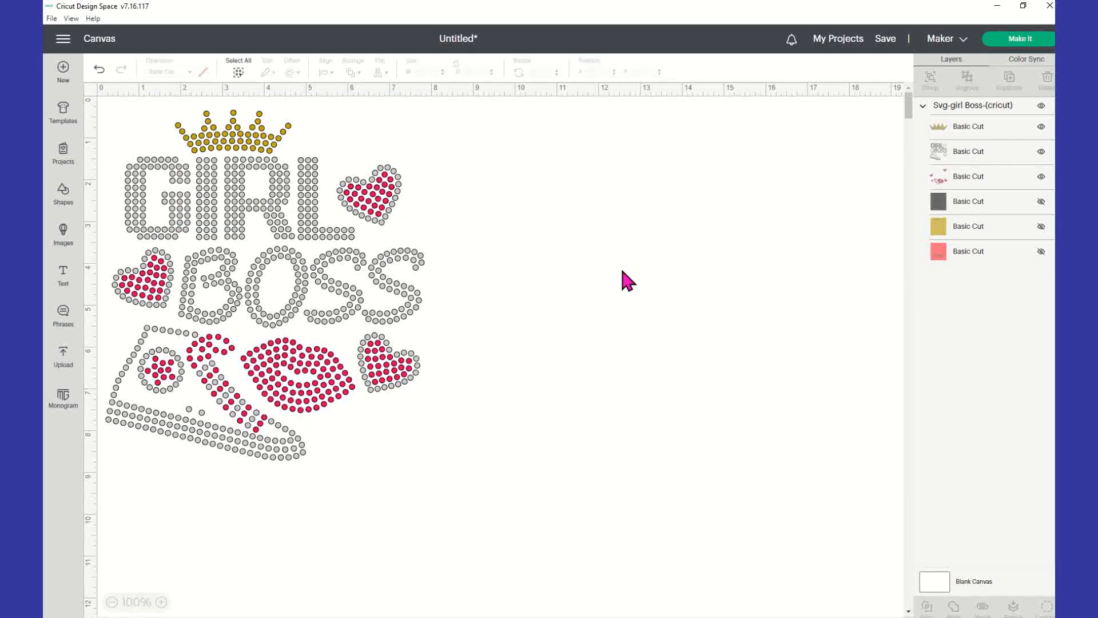
- Move the Girl Boss rhinestone design up near the canvas origin, to about X 0.171 and Y 0.018
left_click(343, 226)
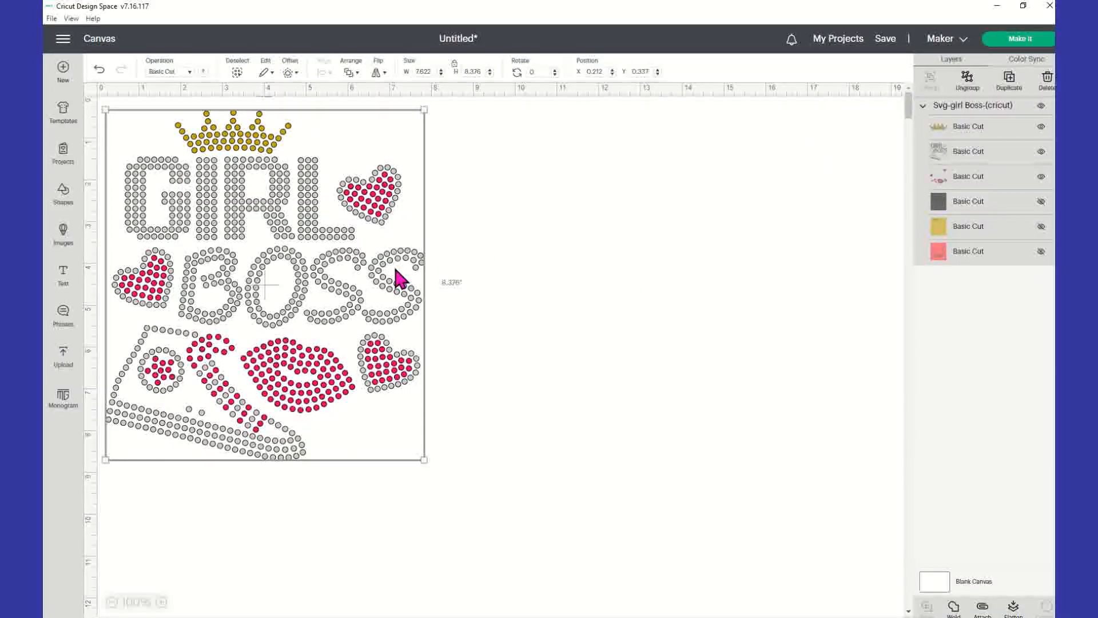
left_click_drag(313, 350, 354, 327)
left_click(448, 433)
left_click(351, 332)
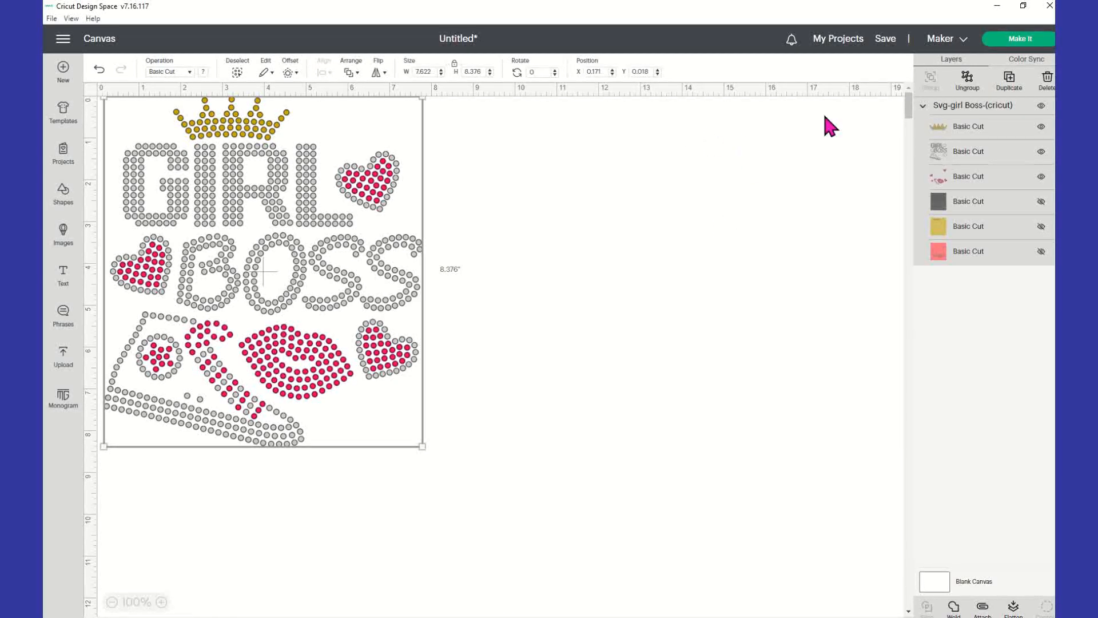
- Check the design's colors in Color Sync, return to the layers and send the project to mat preparation
left_click(1019, 59)
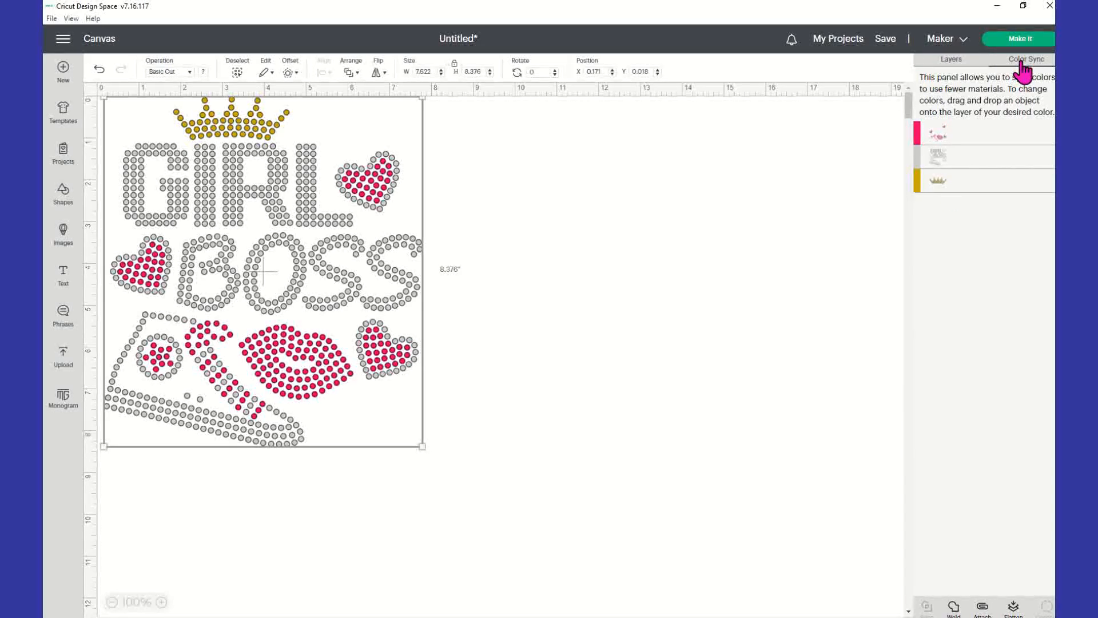
left_click(951, 60)
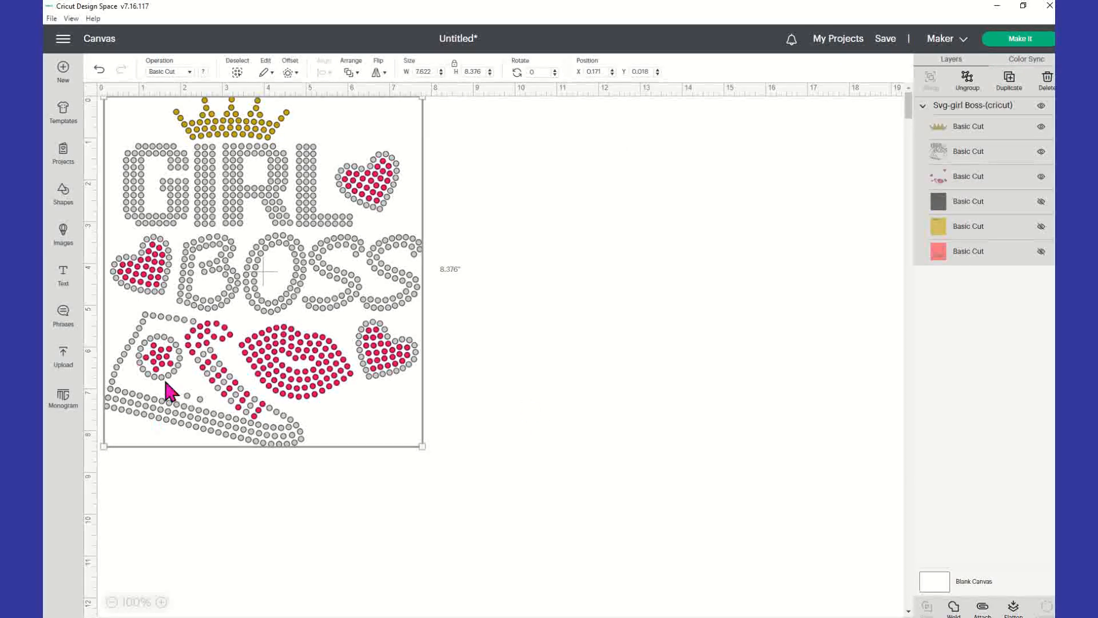
left_click(1018, 46)
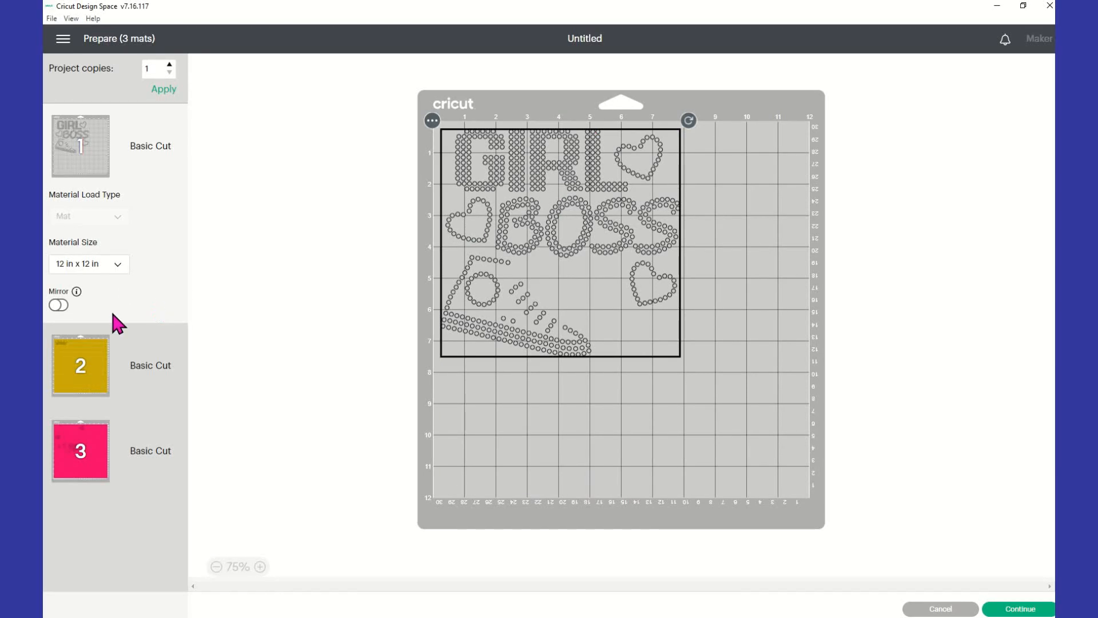
- Examine the cut layout on each of the three color mats, ending on the gray mat 1
left_click(76, 376)
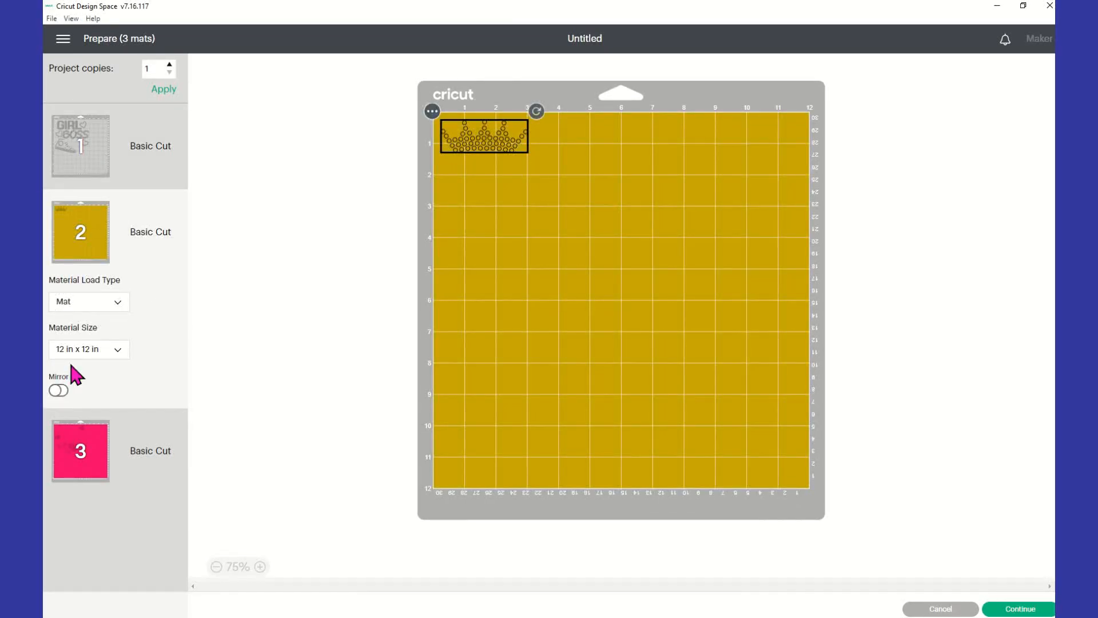
left_click(70, 456)
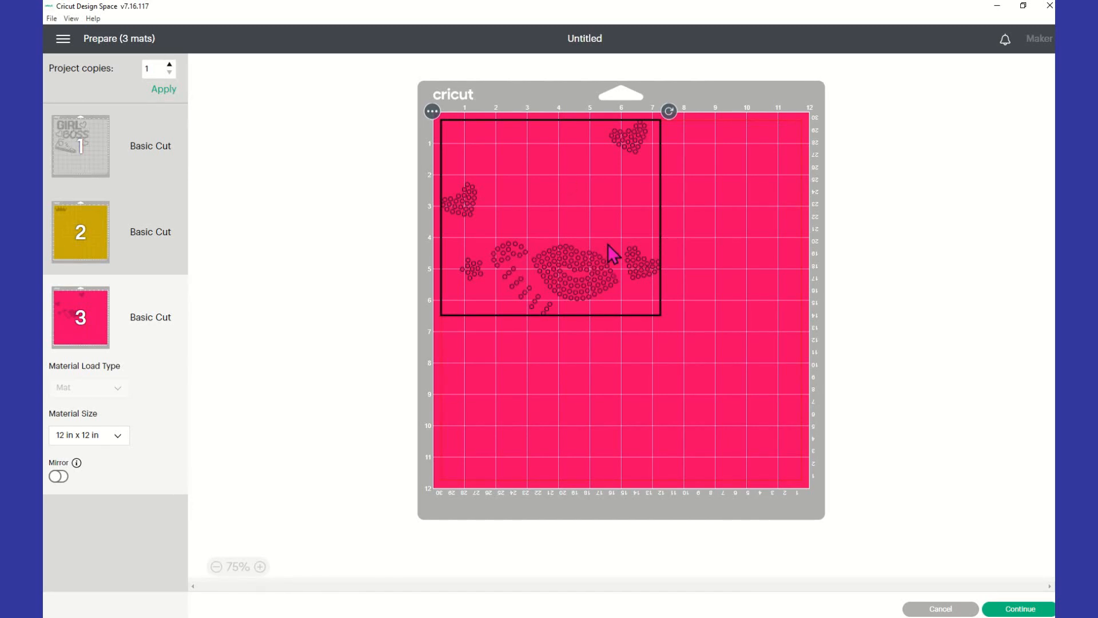
left_click(90, 166)
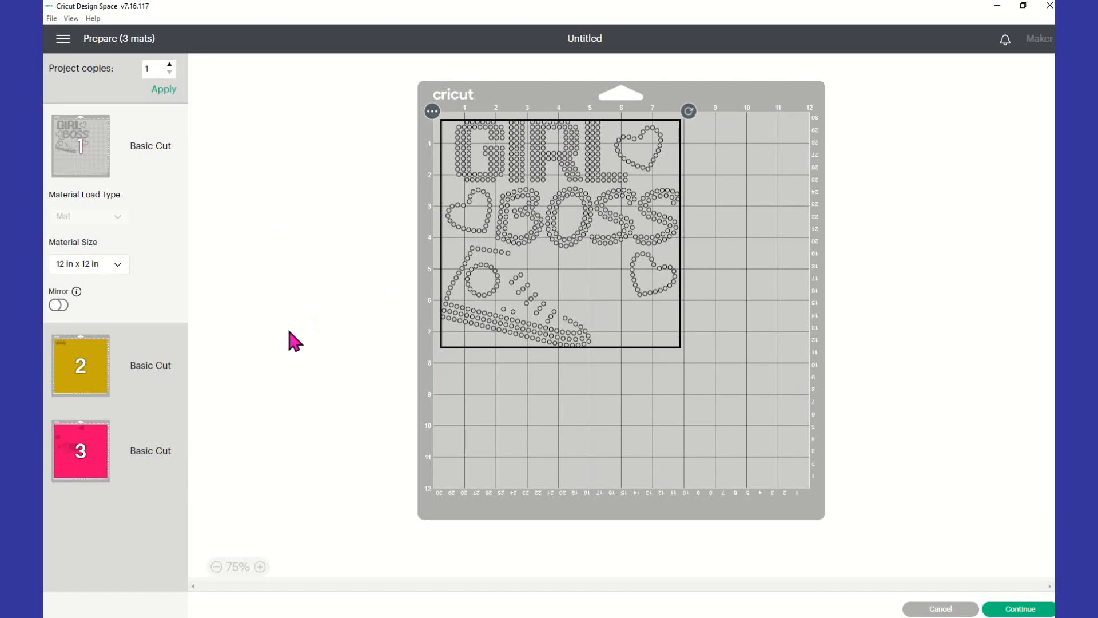
left_click(83, 455)
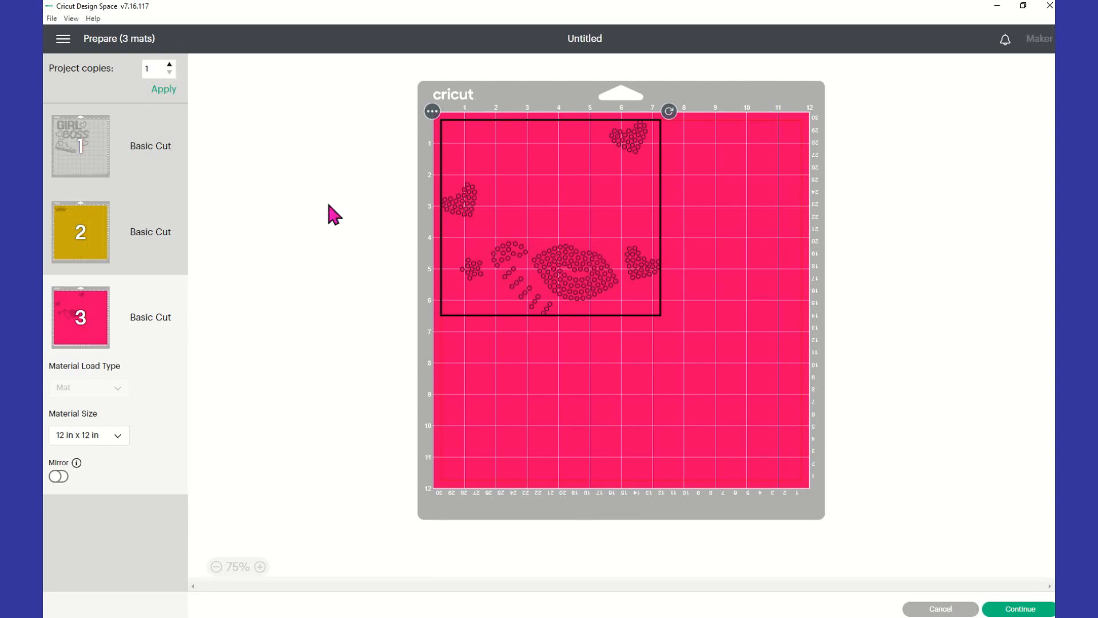
left_click(81, 233)
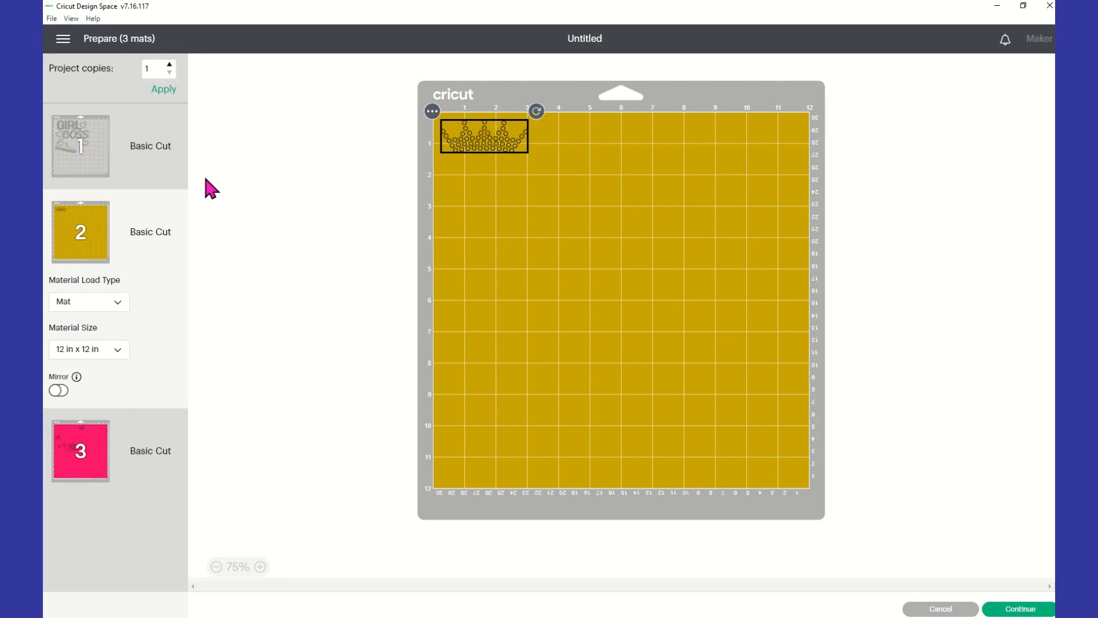
left_click(158, 164)
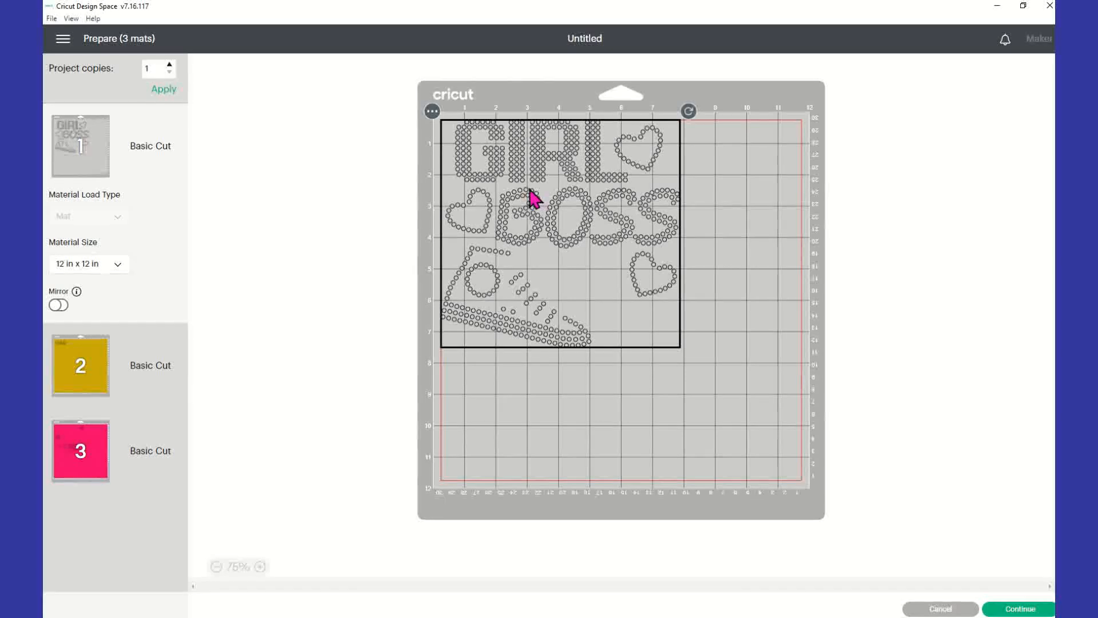
left_click(83, 388)
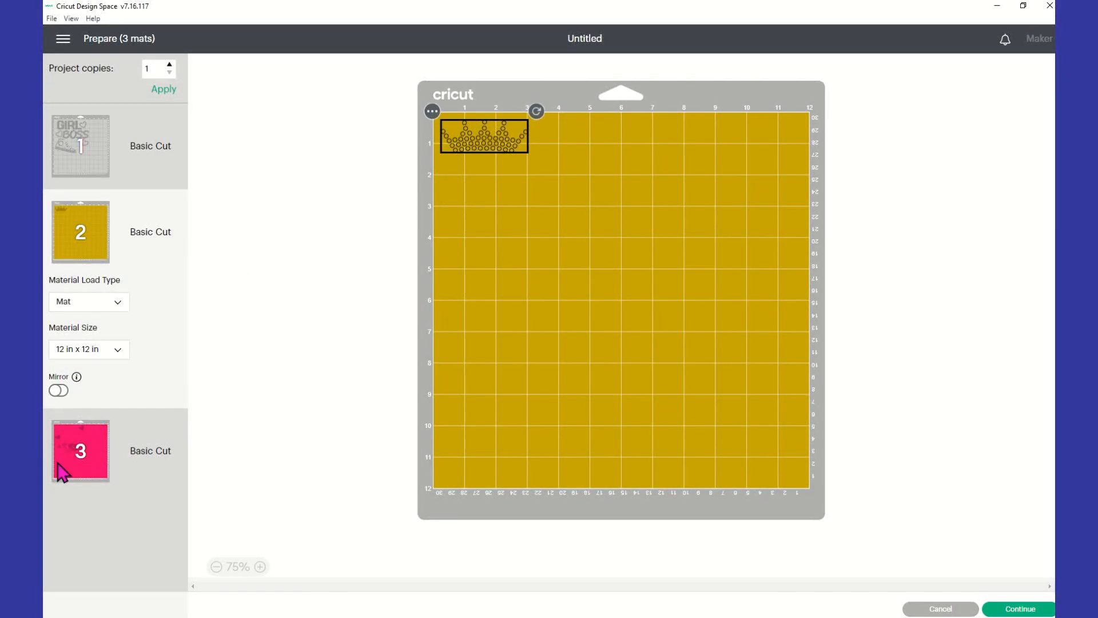
left_click(91, 456)
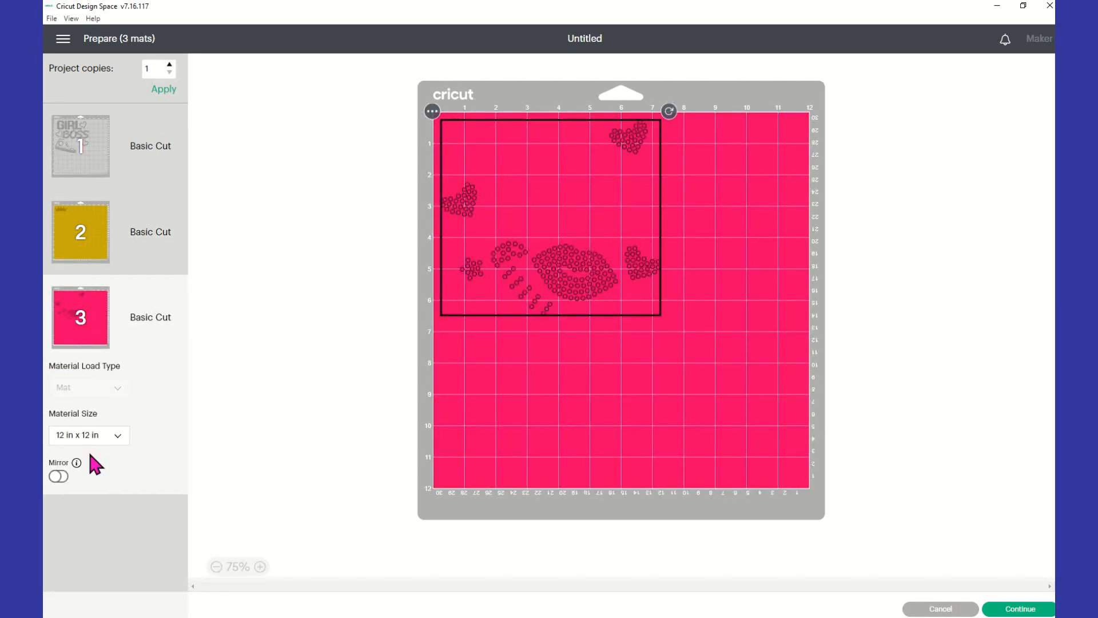
left_click(99, 137)
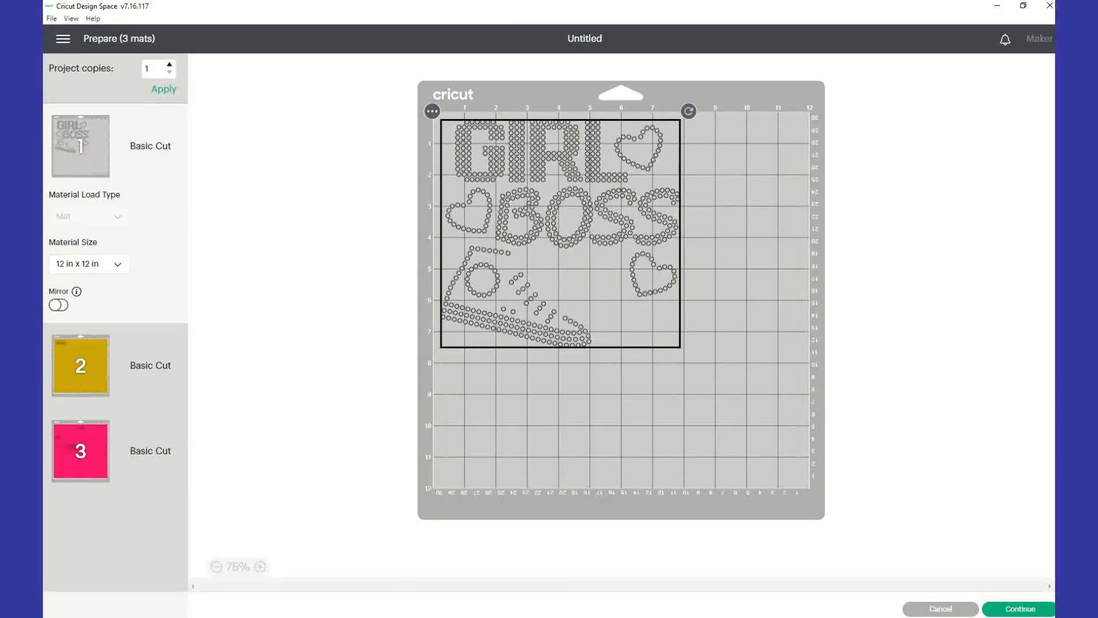
- Continue to the cut setup, search all materials for "MAGIC" and set the base material to Magic Flock Test
left_click(1024, 610)
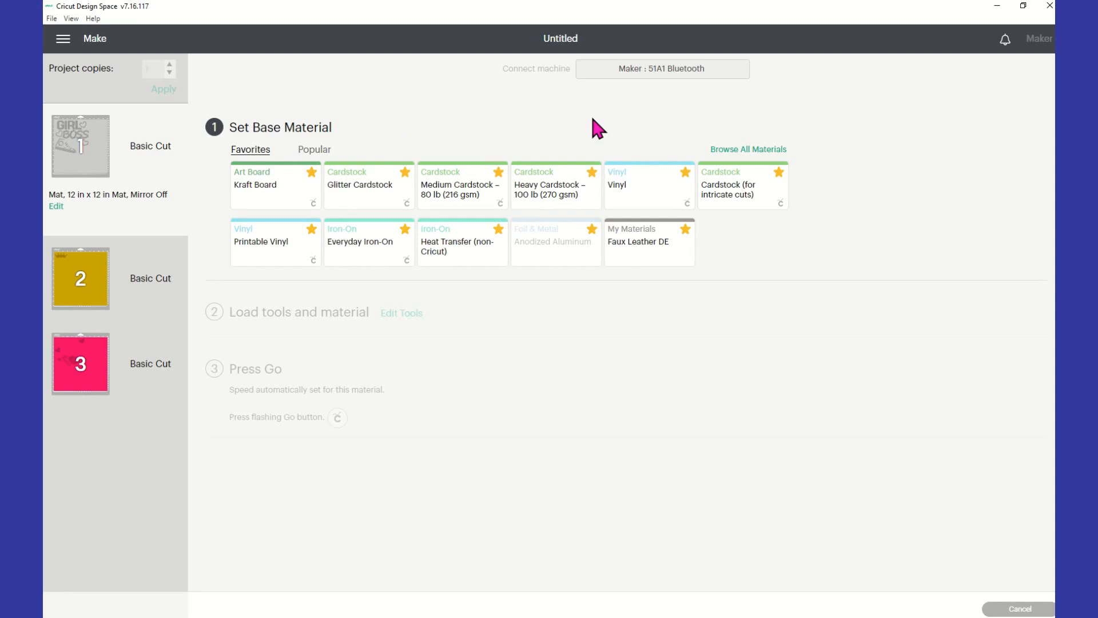
left_click(737, 150)
left_click(689, 101)
type("MAGIC")
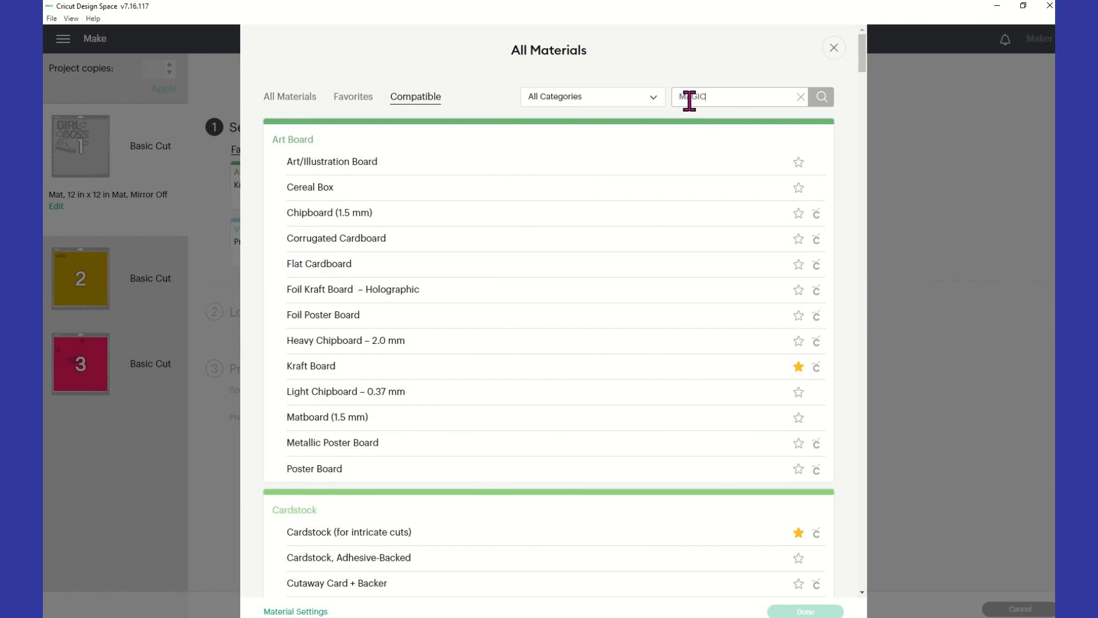
left_click(818, 101)
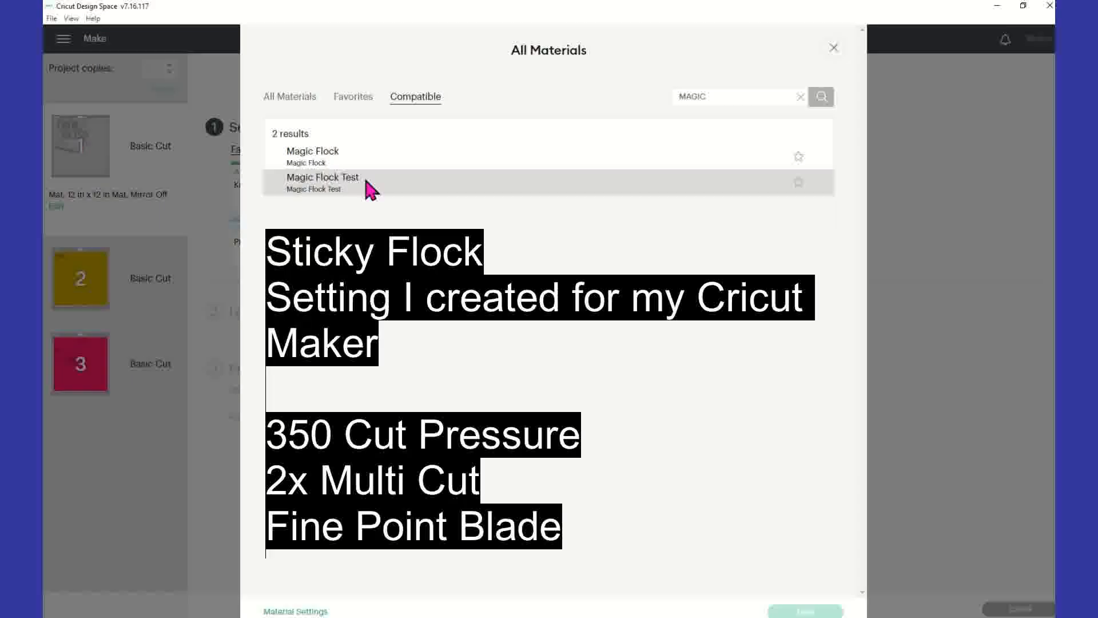
left_click(366, 182)
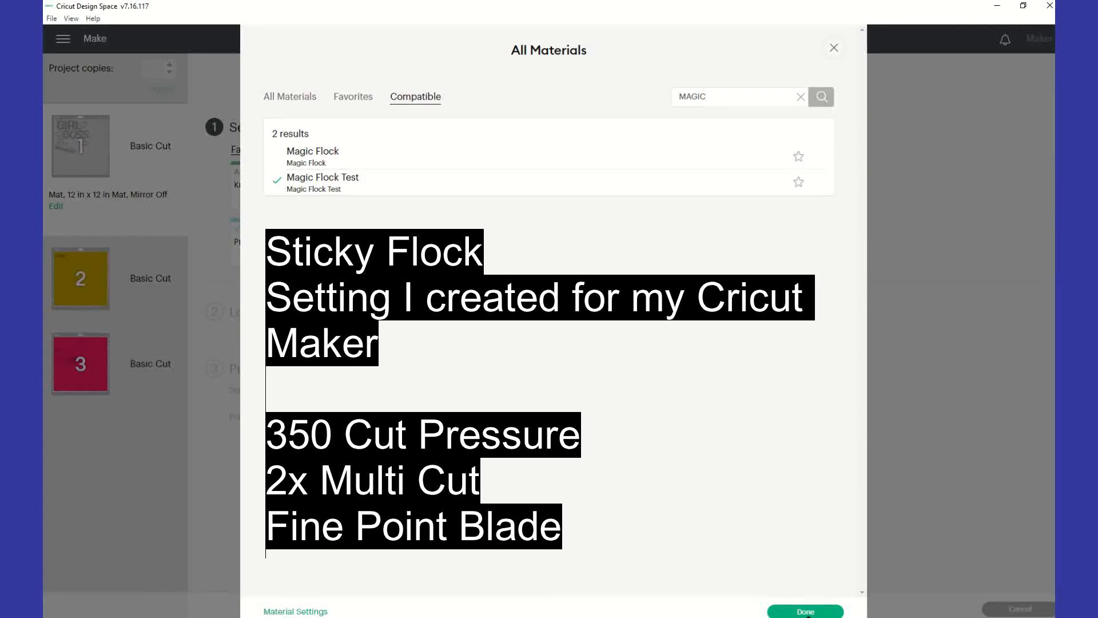
left_click(807, 613)
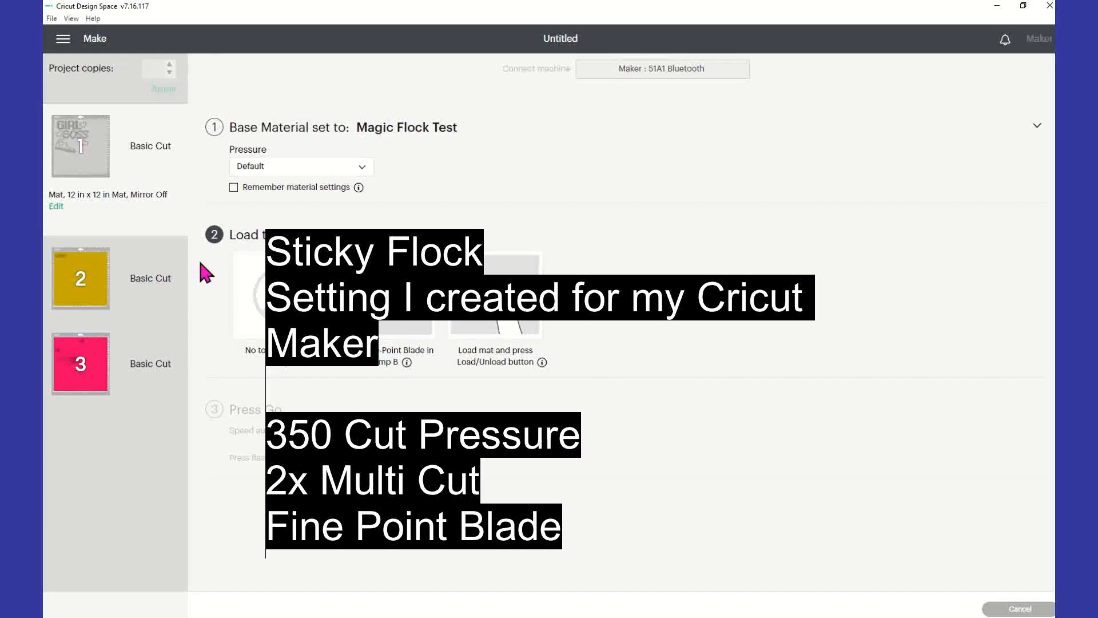
- Review the gray, gold and pink mats in the cut queue and preview their contents, with mat 1 selected
left_click(96, 306)
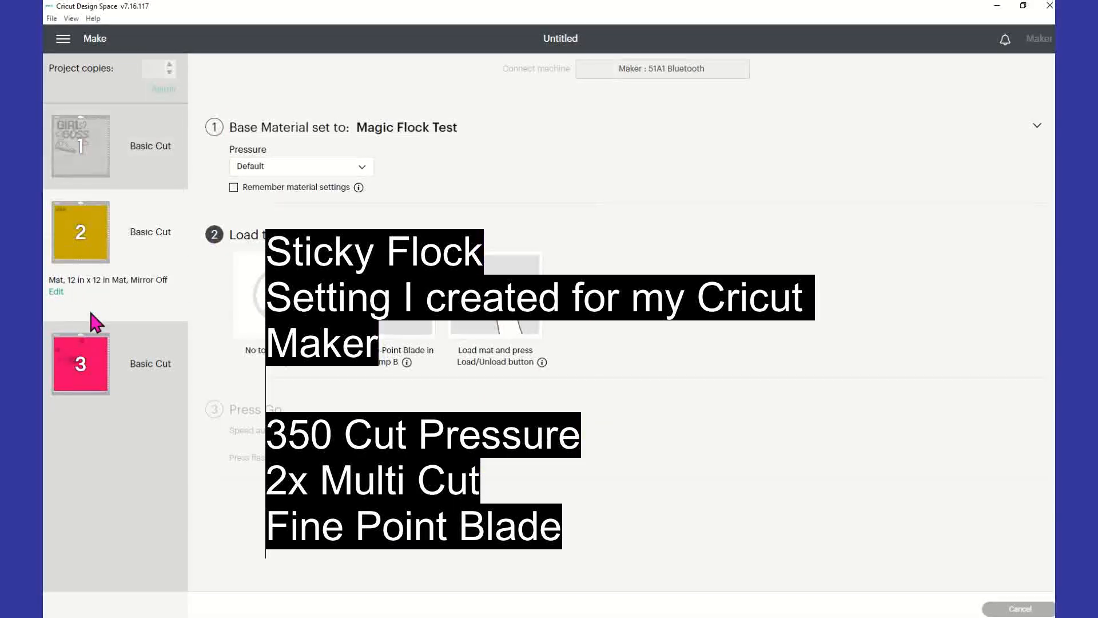
left_click(83, 372)
left_click(74, 232)
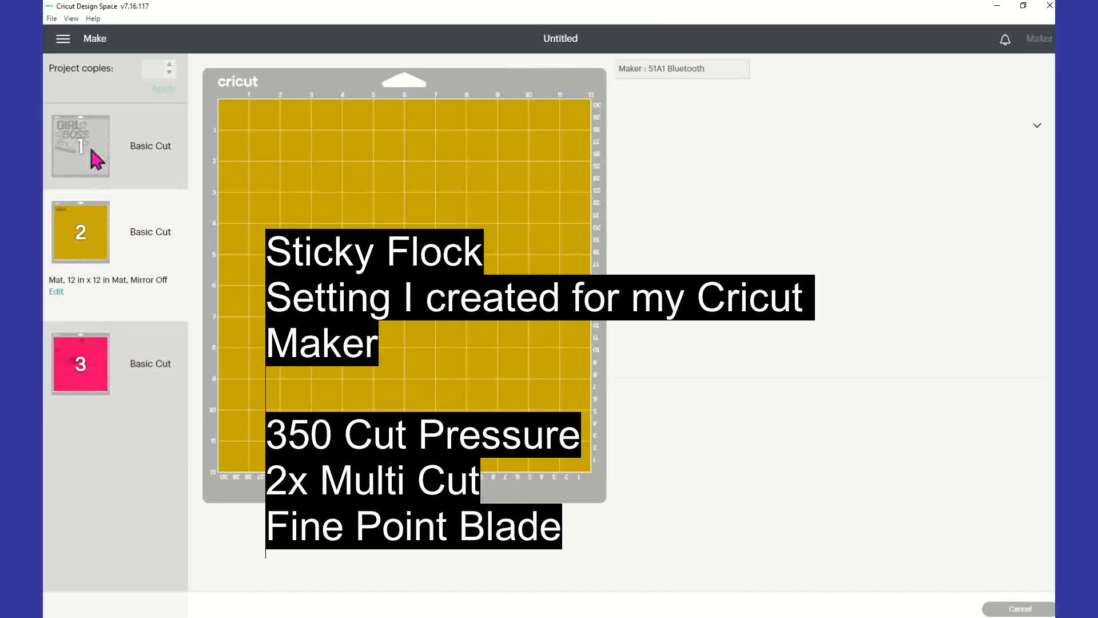
left_click(92, 154)
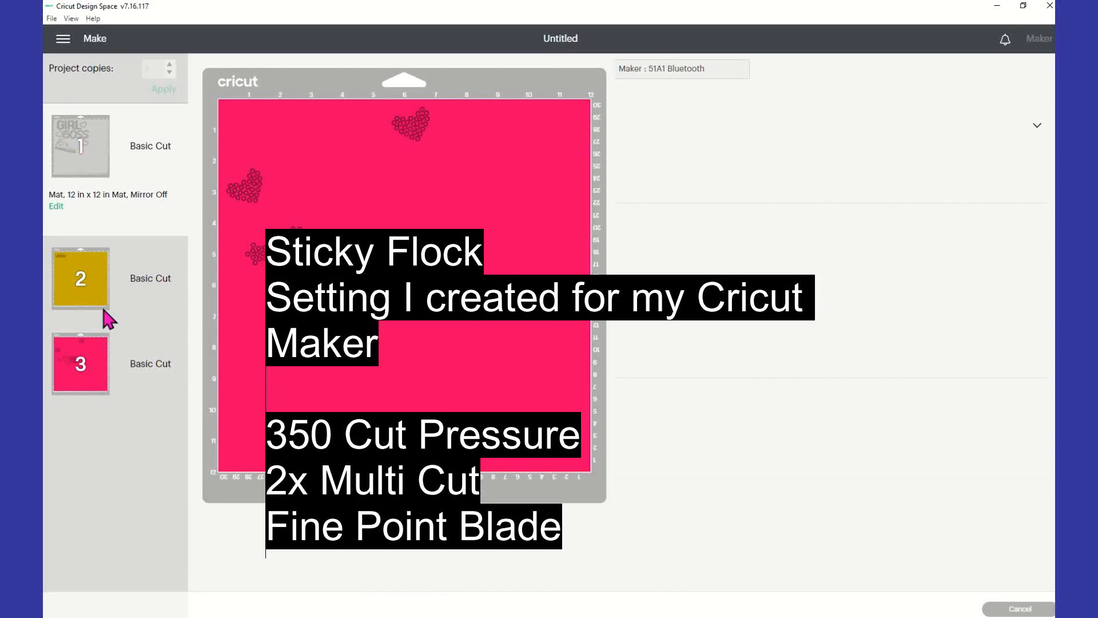
mouse_move(84, 140)
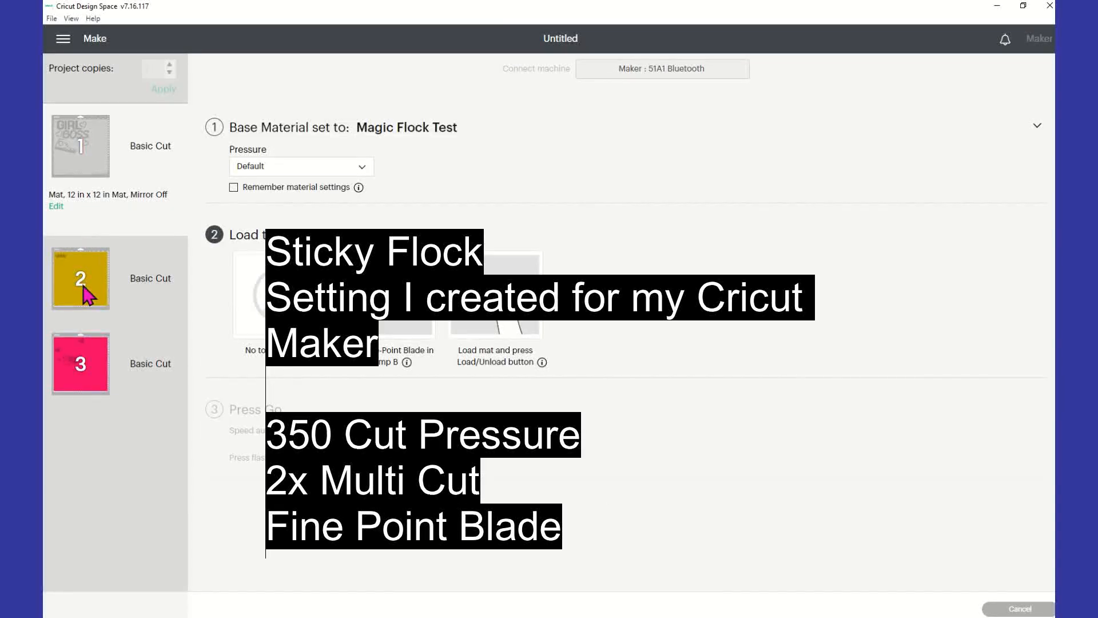
mouse_move(86, 290)
mouse_move(82, 387)
mouse_move(75, 165)
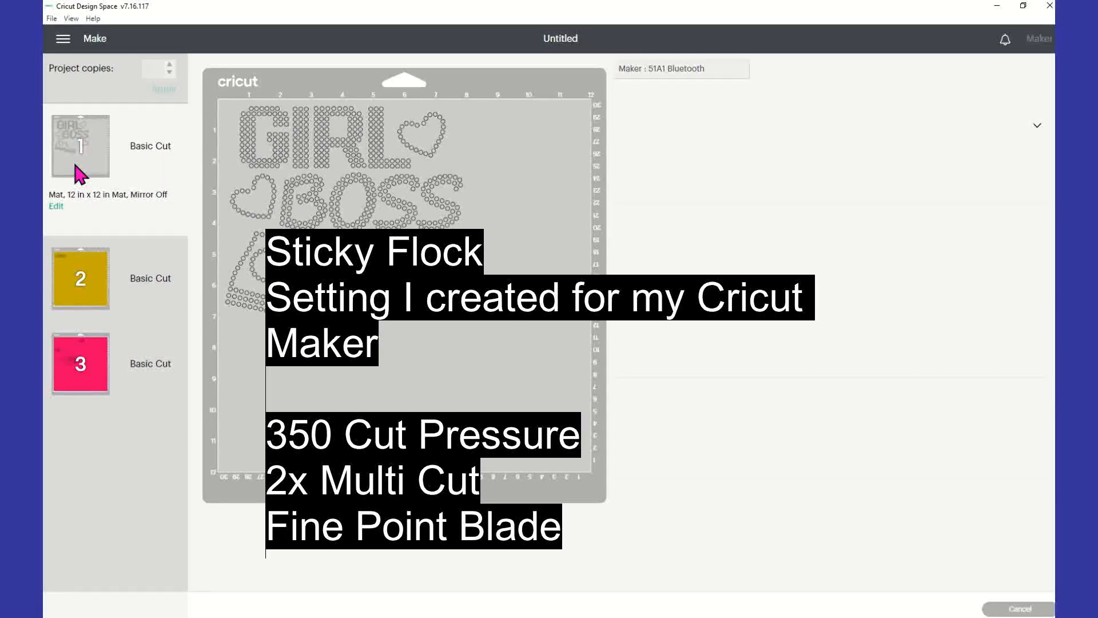